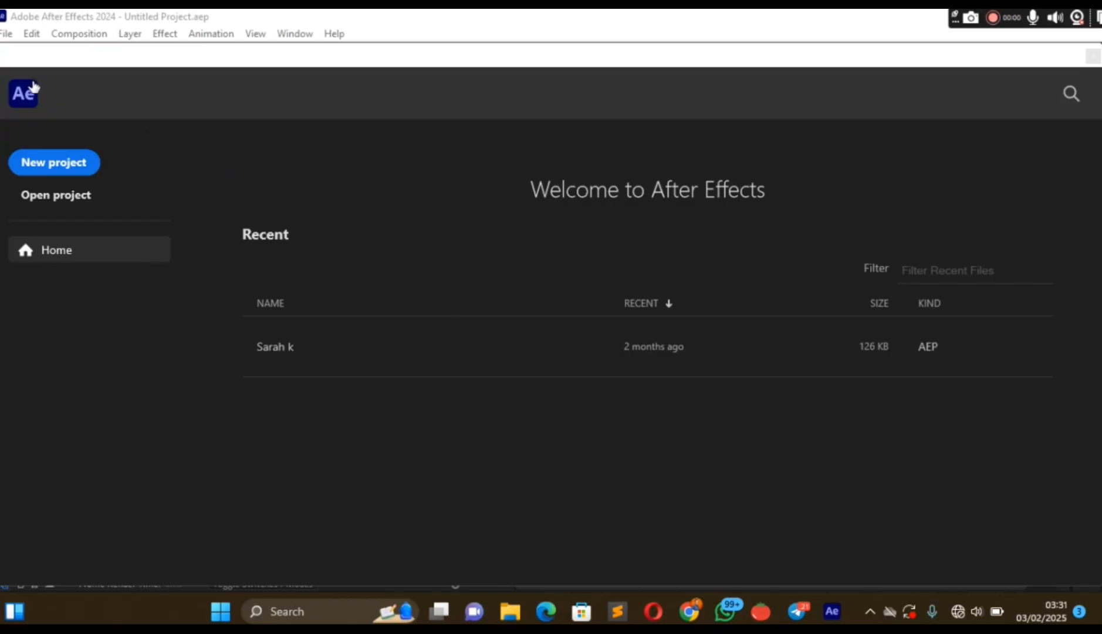
Start a new project, postpone the Pomodoro timer reminder, and return to After Effects.
left_click(75, 167)
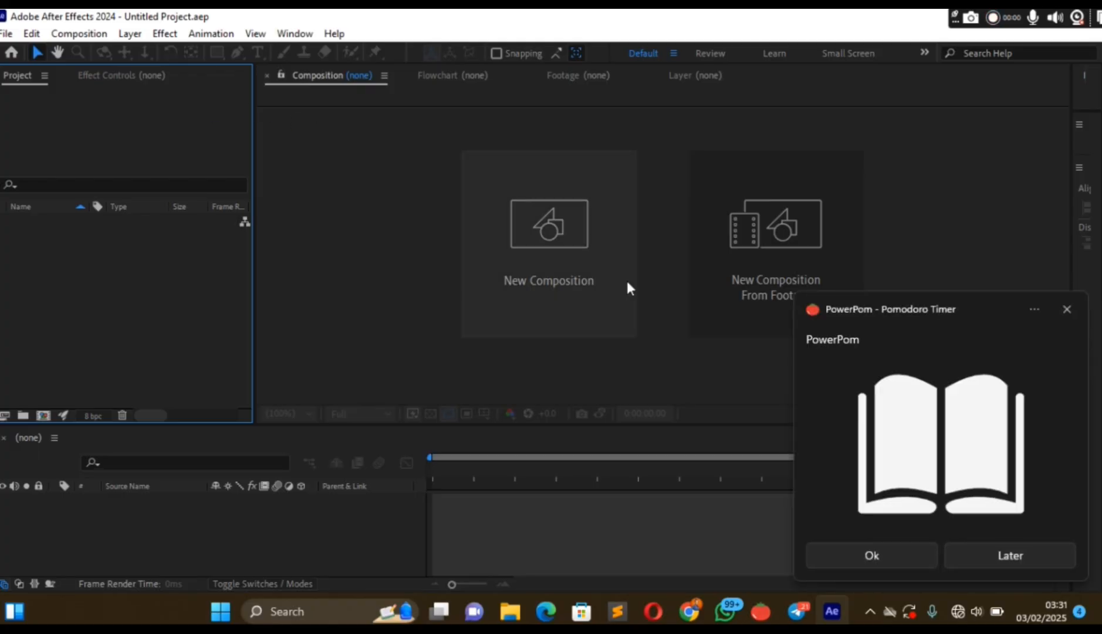
left_click(1006, 555)
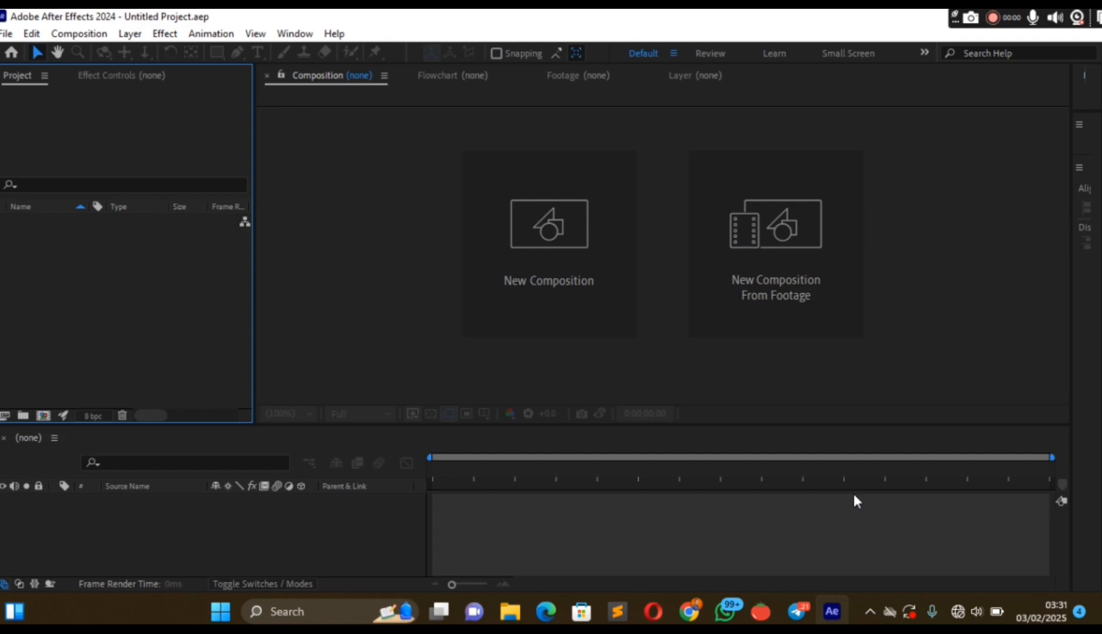
left_click(768, 607)
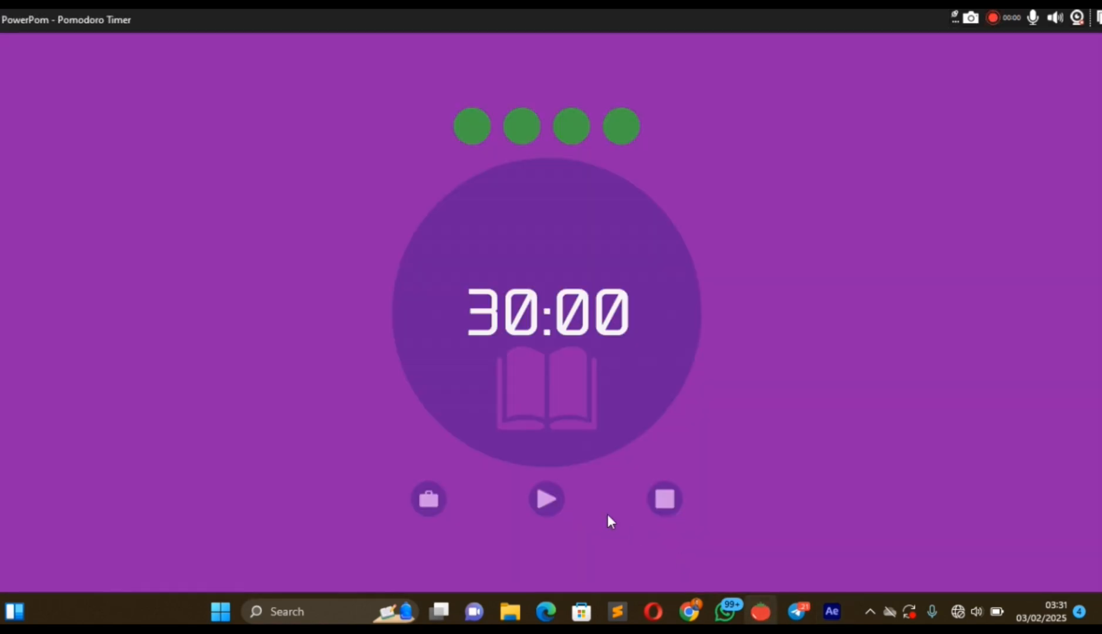
left_click(832, 612)
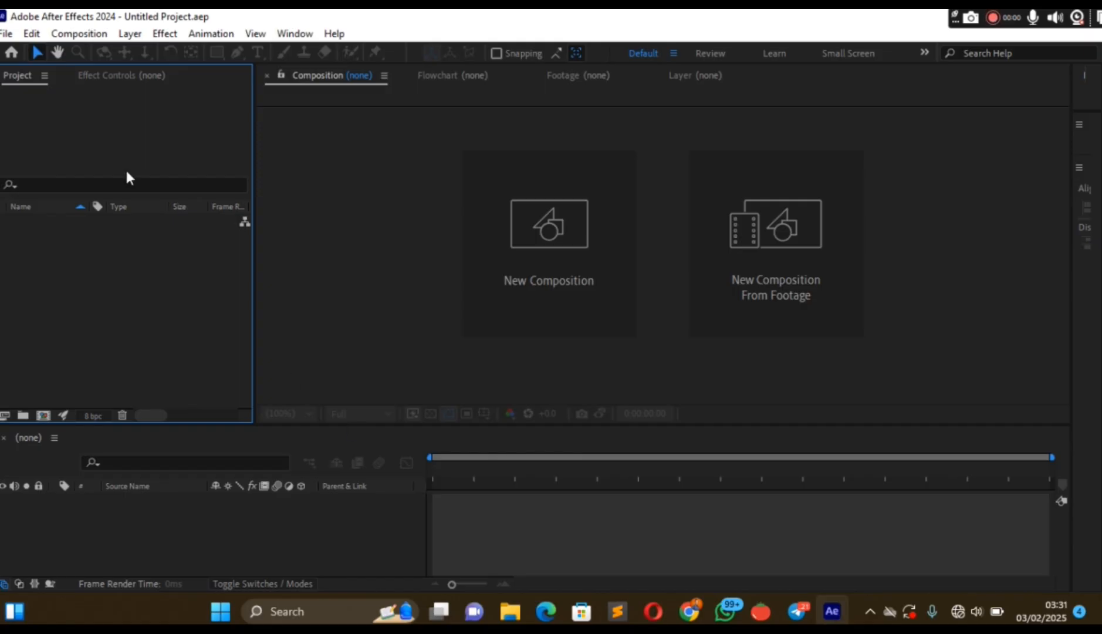
Start a file import and select Sky-1.ai in the 01 - Motion folder.
left_click(6, 33)
mouse_move(32, 34)
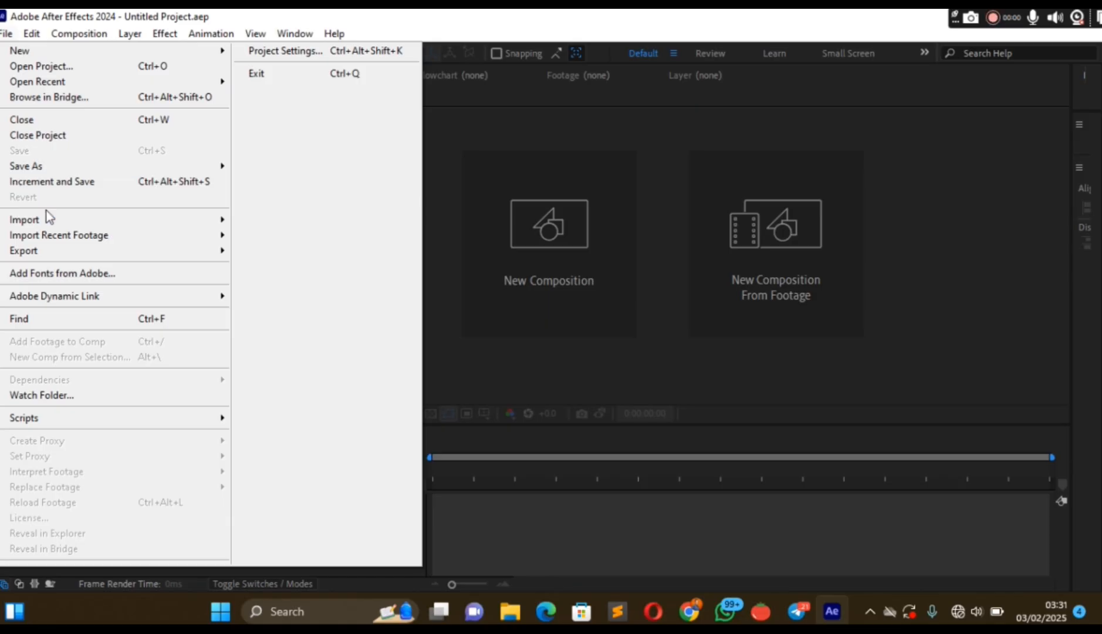
mouse_move(45, 220)
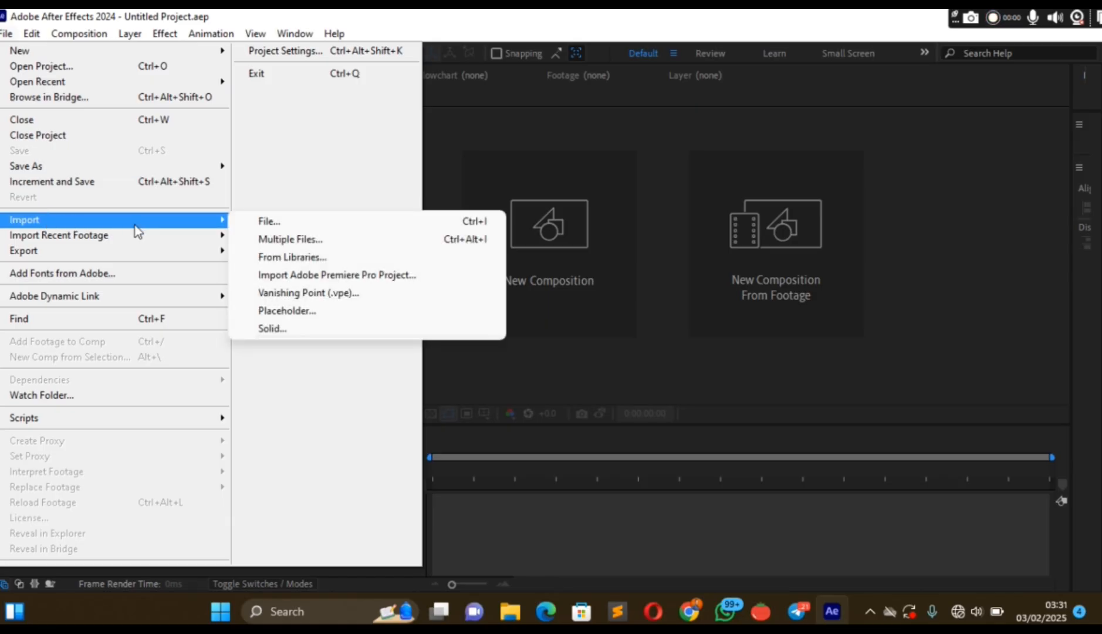
left_click(263, 222)
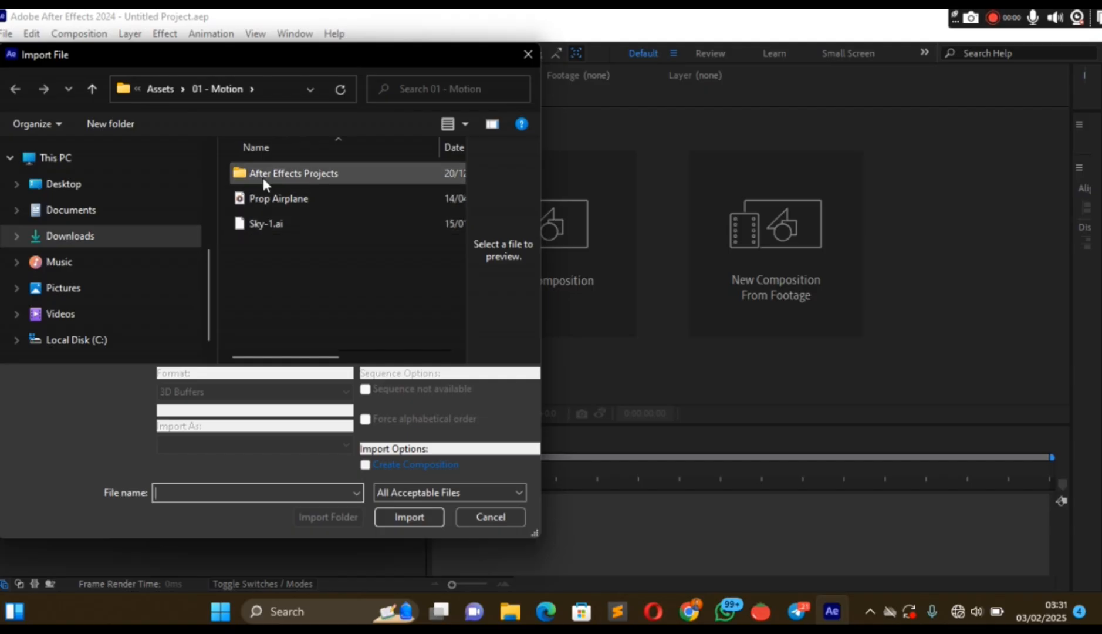
double_click(276, 172)
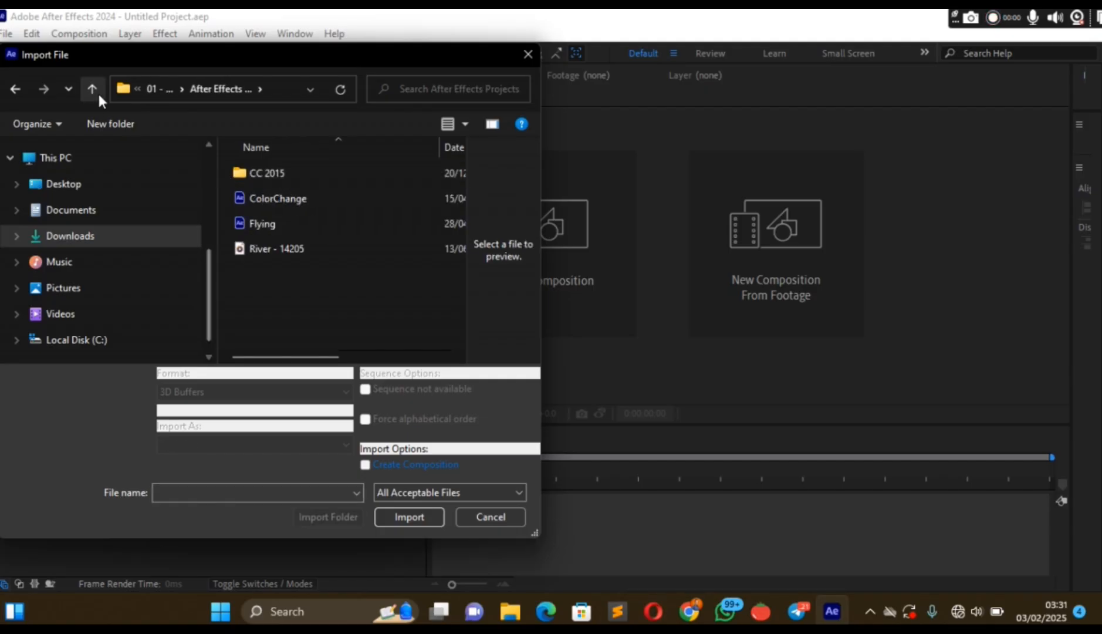
left_click(161, 88)
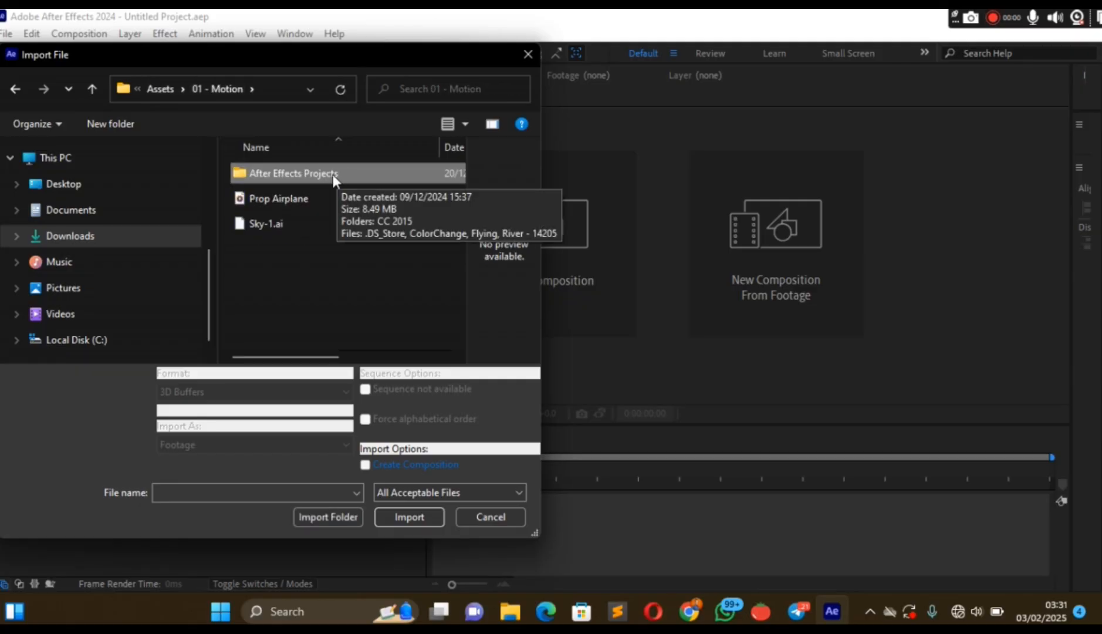
left_click(295, 220)
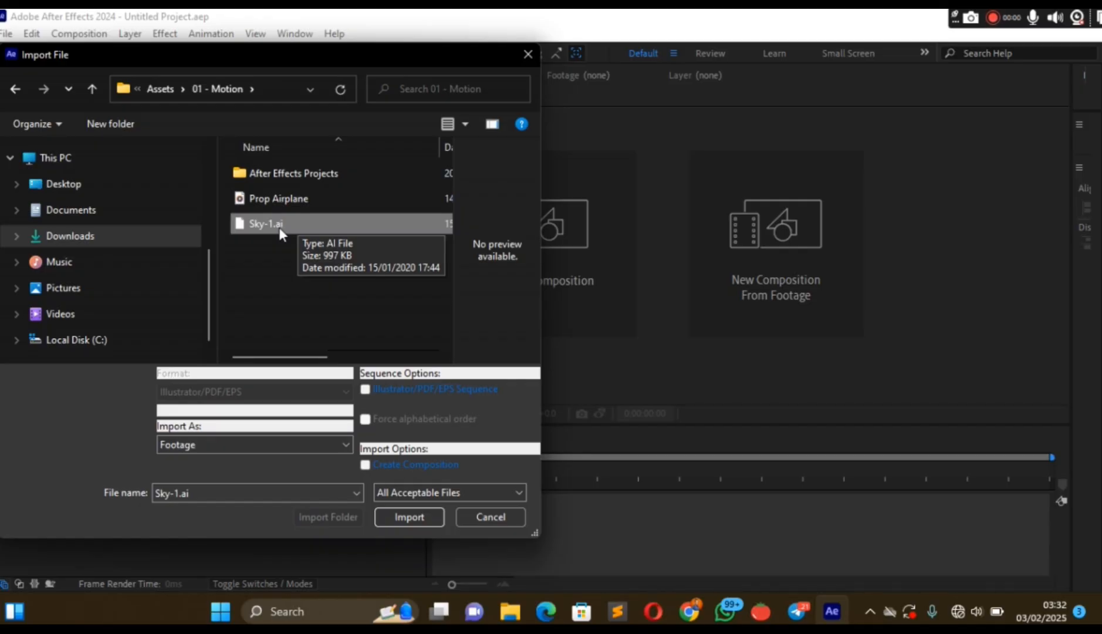
Accept the recurring Pomodoro timer reminder and return to the file import in After Effects.
left_click(342, 447)
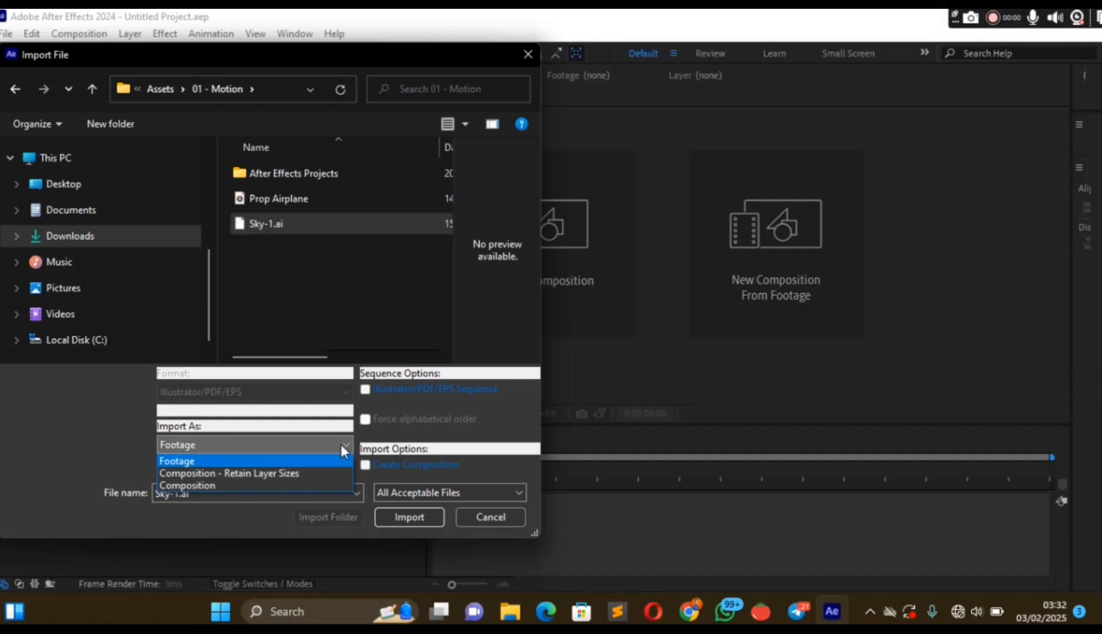
left_click(340, 444)
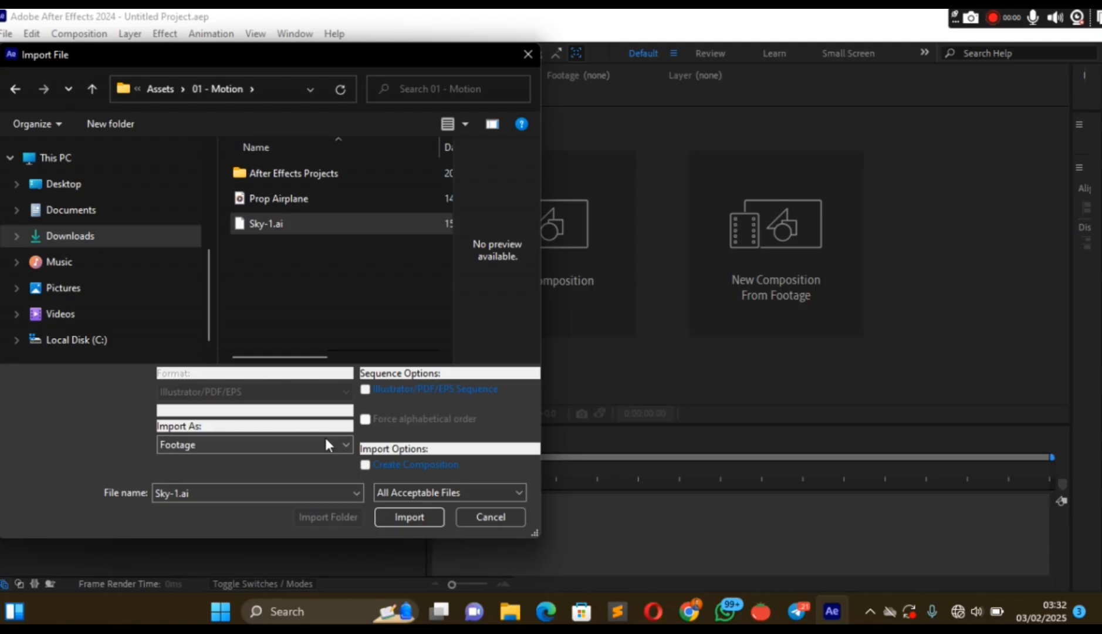
left_click(341, 445)
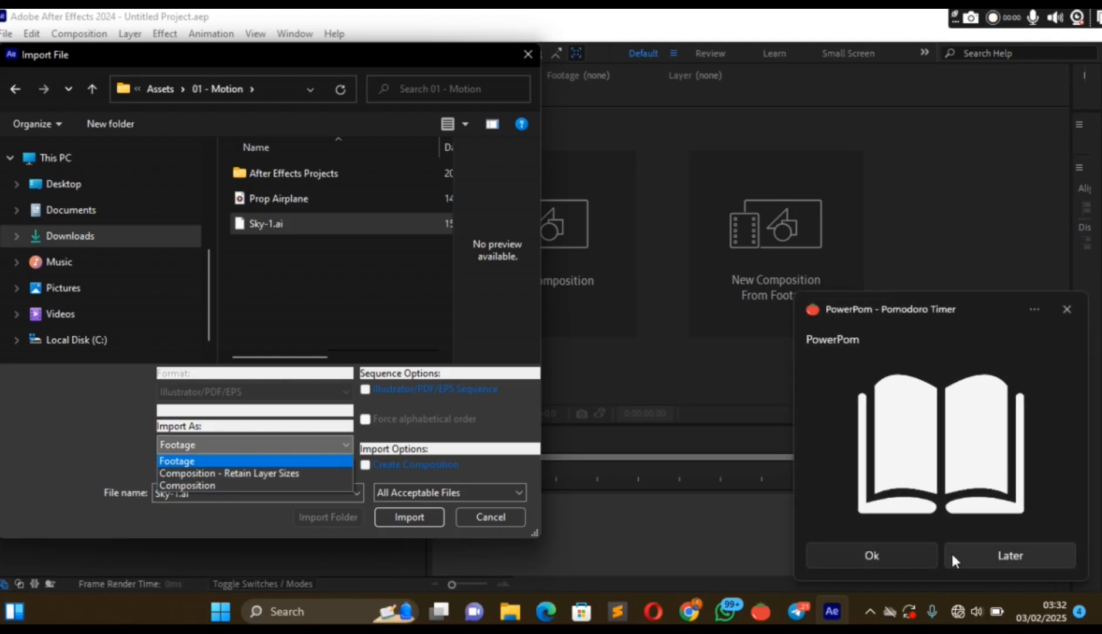
left_click(905, 551)
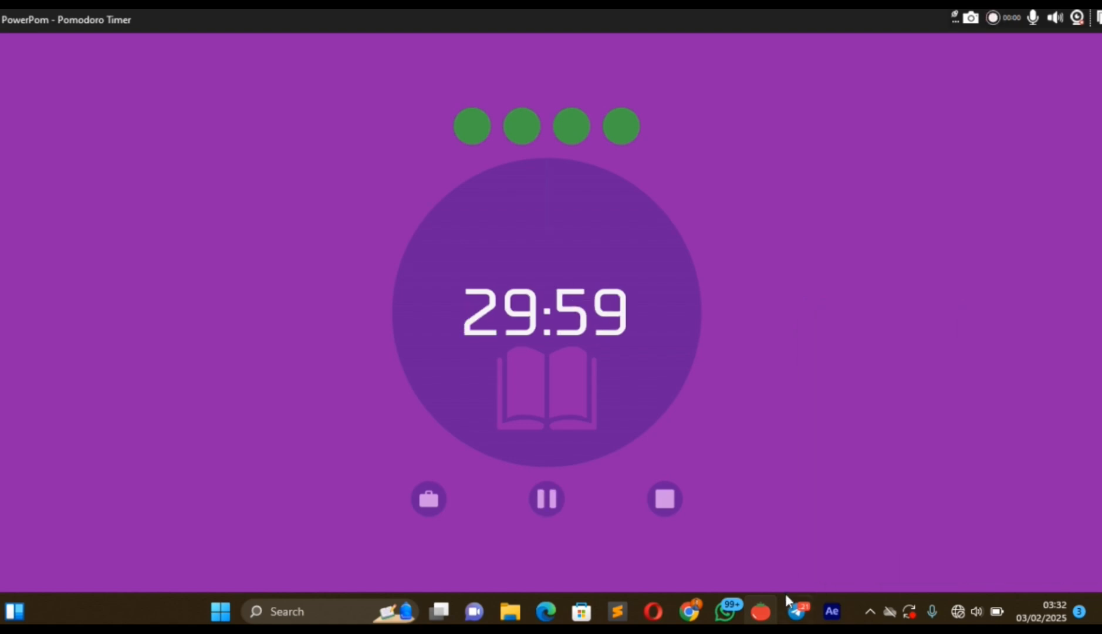
left_click(832, 611)
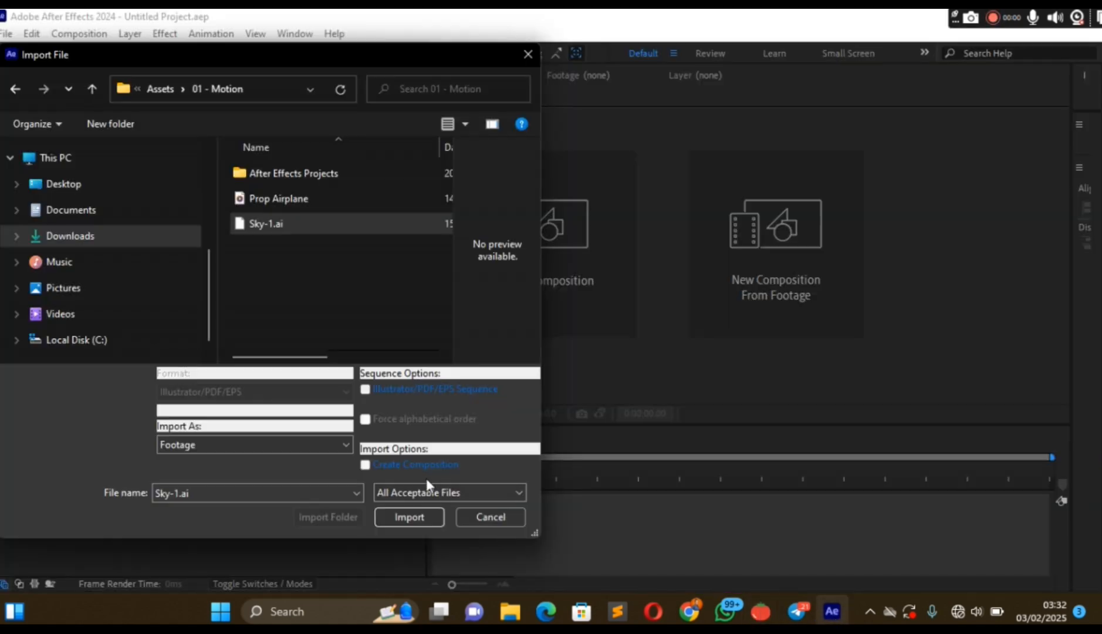
Import Sky-1.ai as Composition - Retain Layer Sizes and open the Sky-1 composition.
left_click(300, 445)
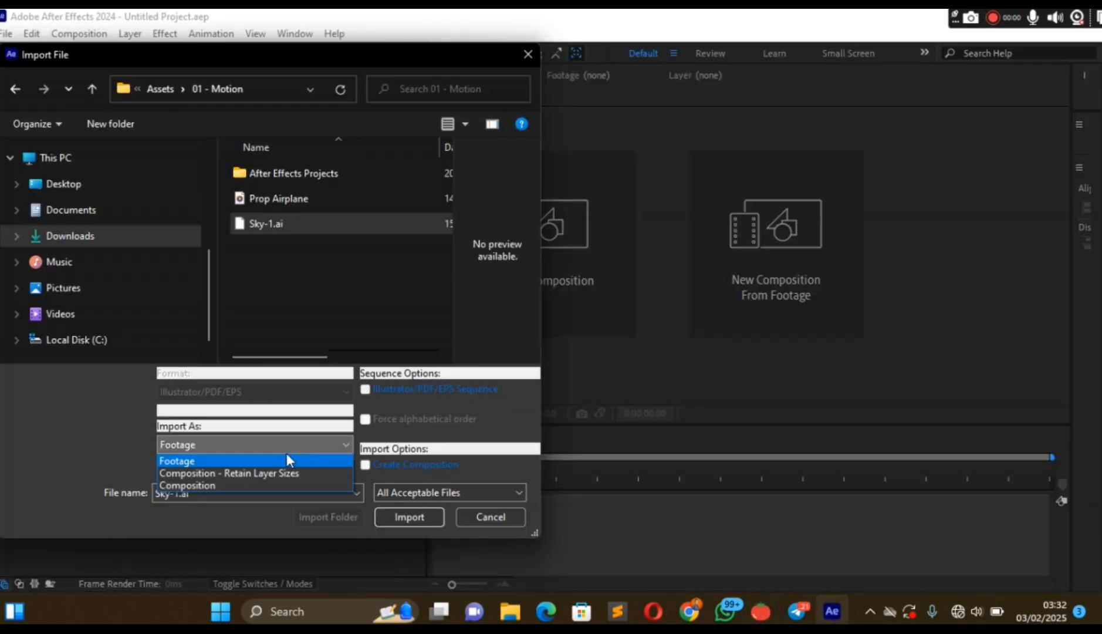
left_click(268, 472)
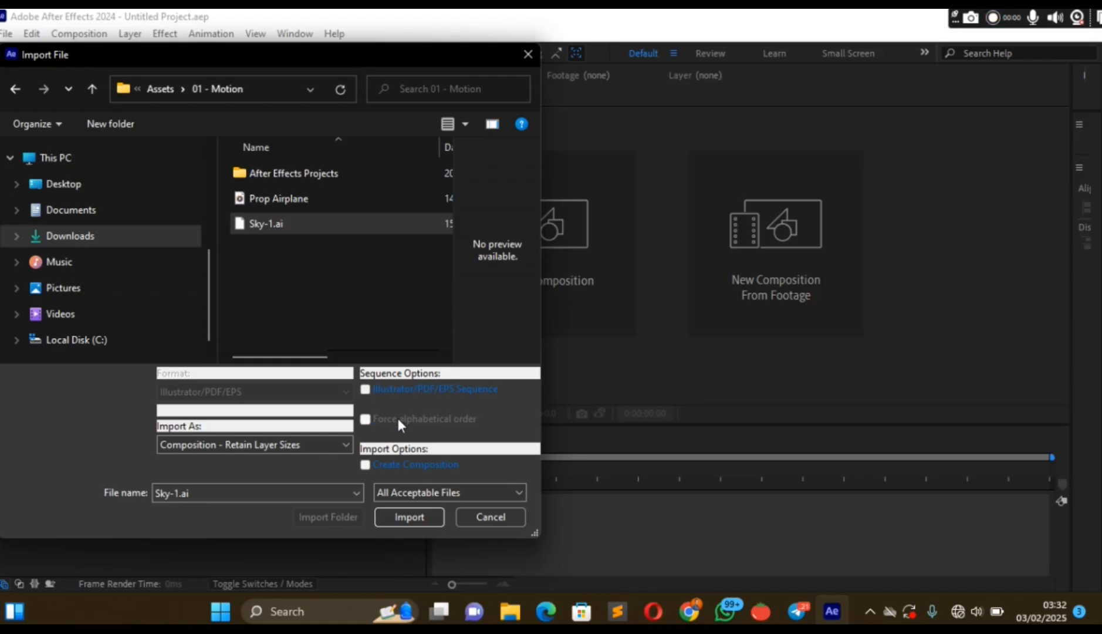
left_click(409, 515)
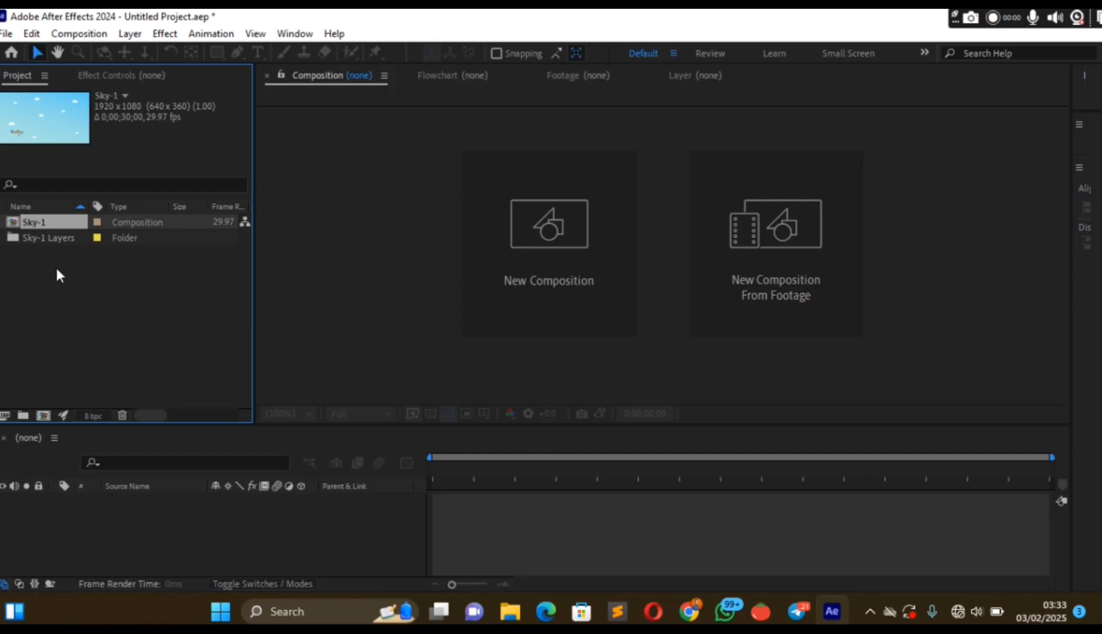
double_click(13, 222)
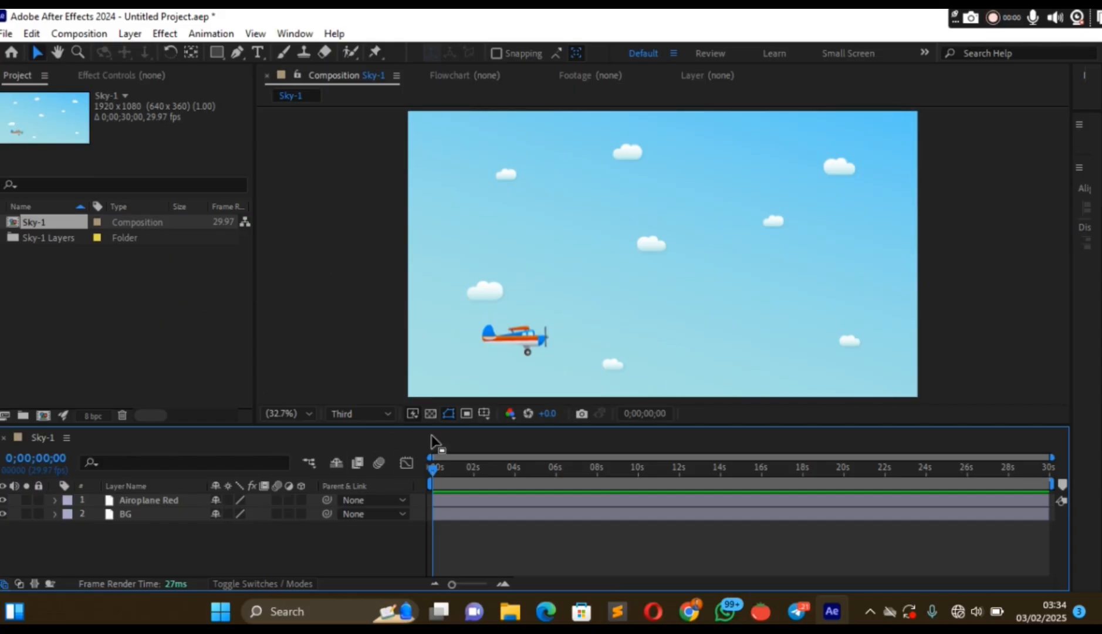
left_click(516, 345)
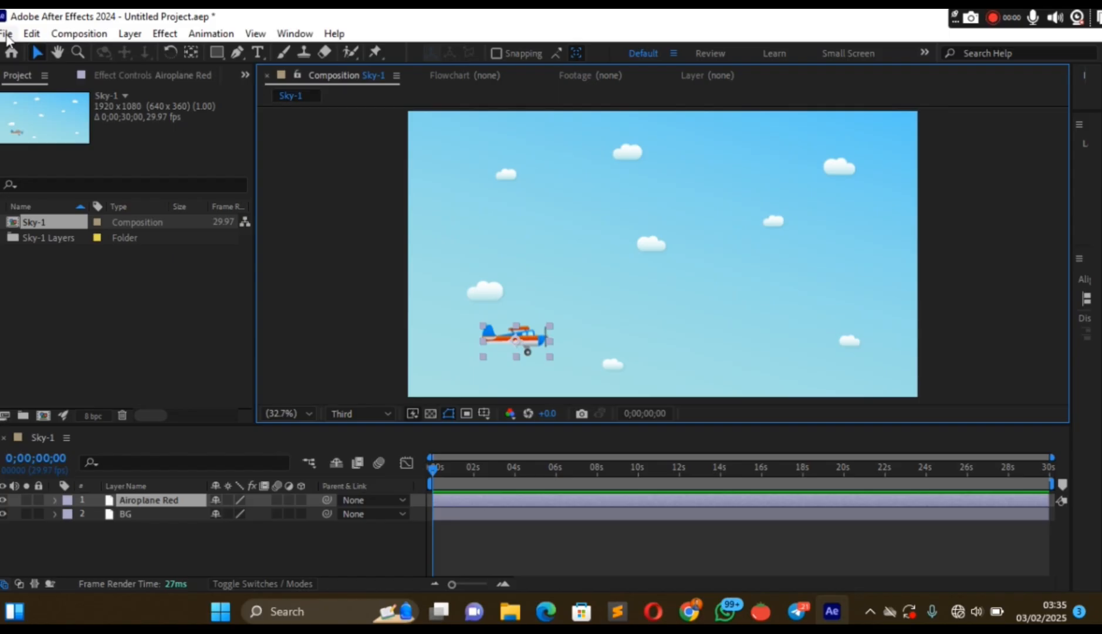
left_click(6, 34)
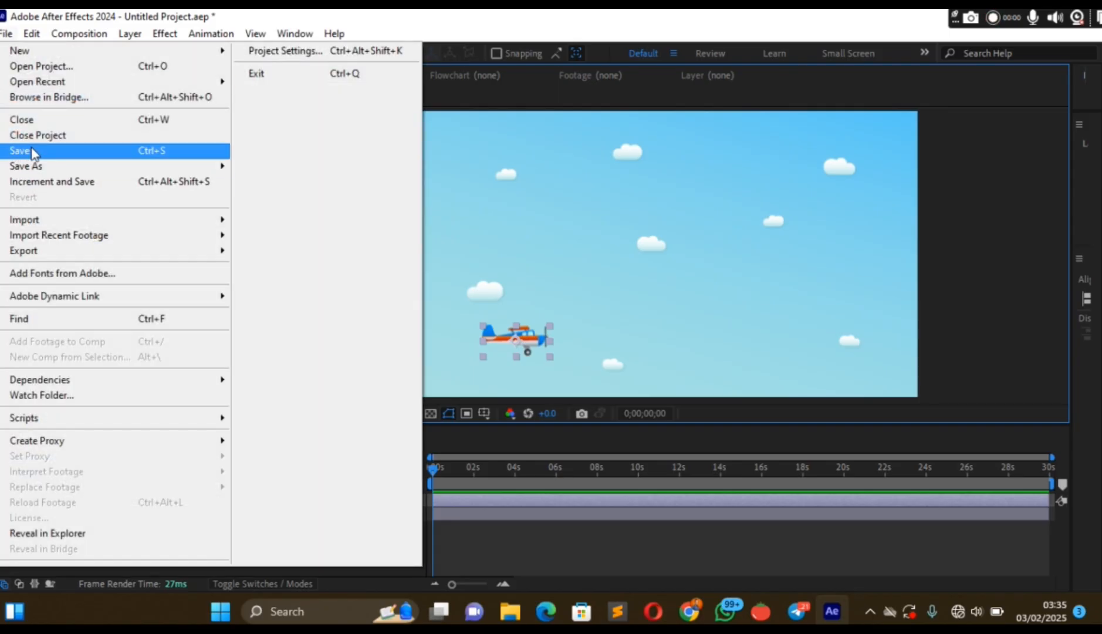
left_click(450, 168)
left_click(449, 167)
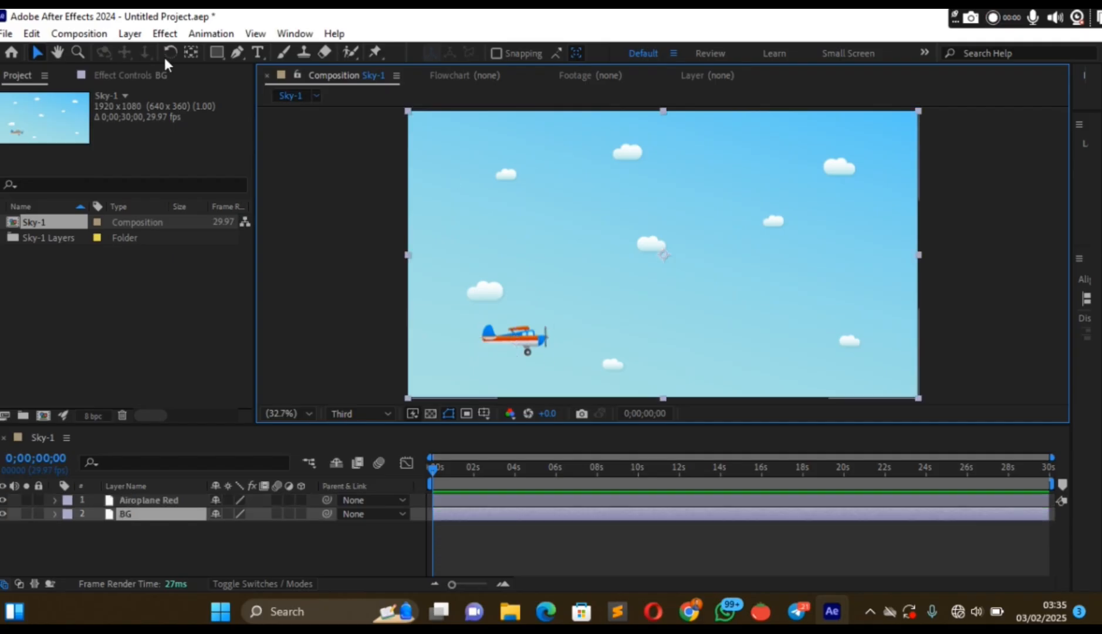
Start saving the project and browse Downloads and Documents, settling on the Downloads folder as the save location.
left_click(7, 34)
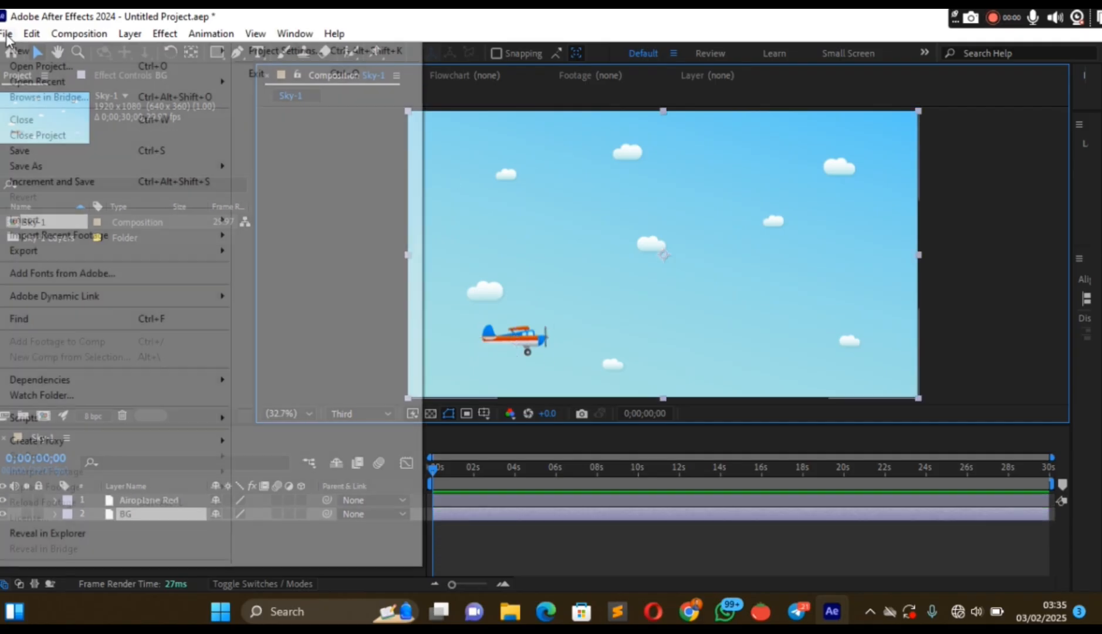
left_click(23, 151)
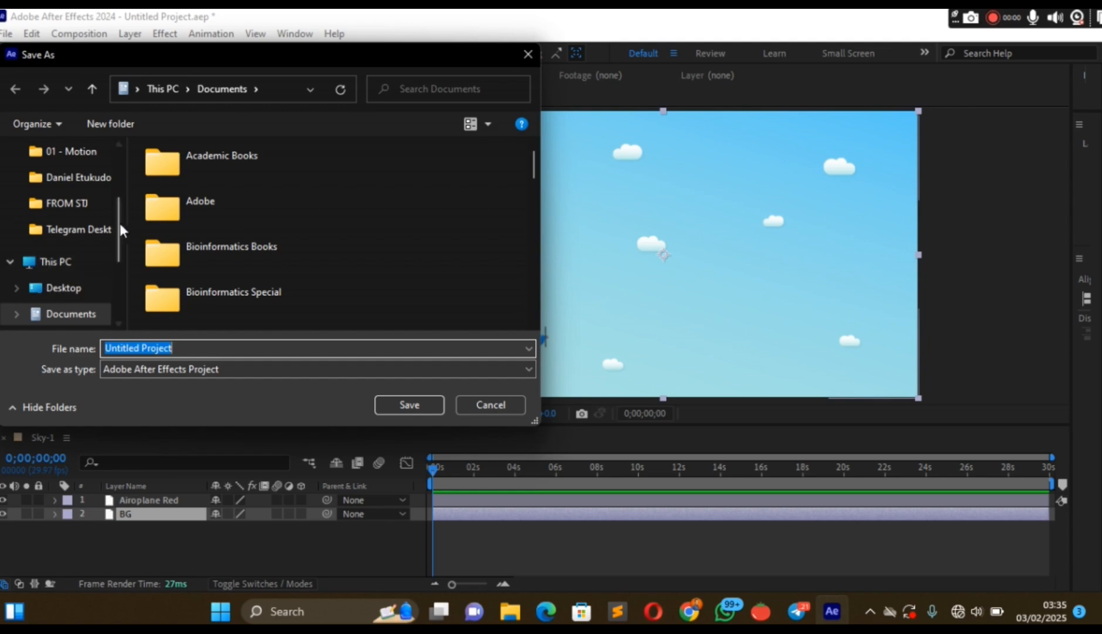
left_click_drag(120, 216, 118, 169)
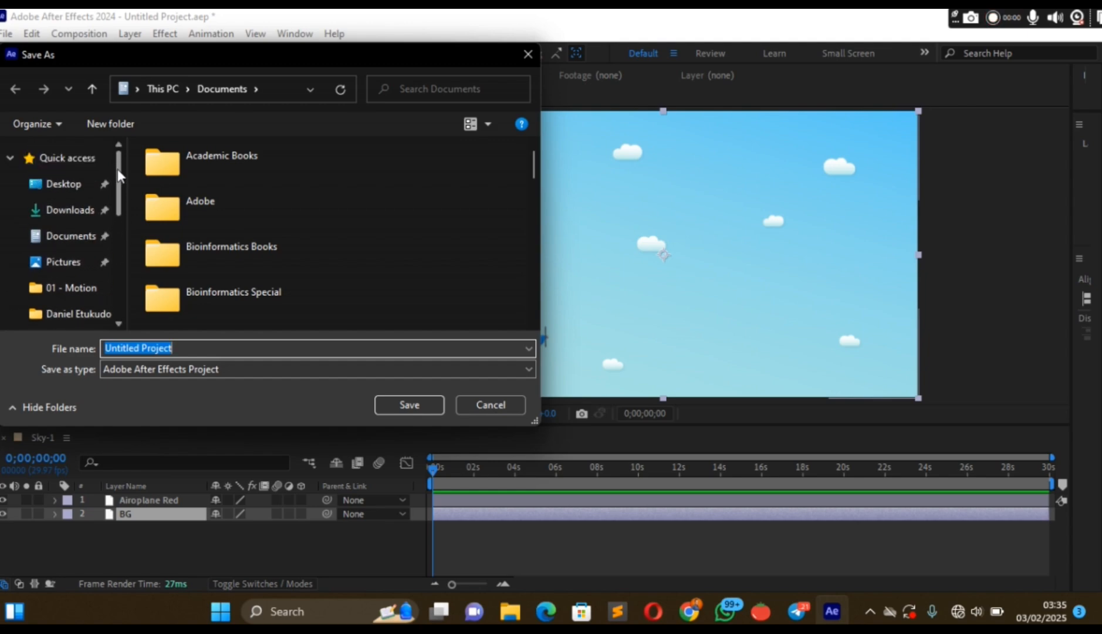
left_click(87, 217)
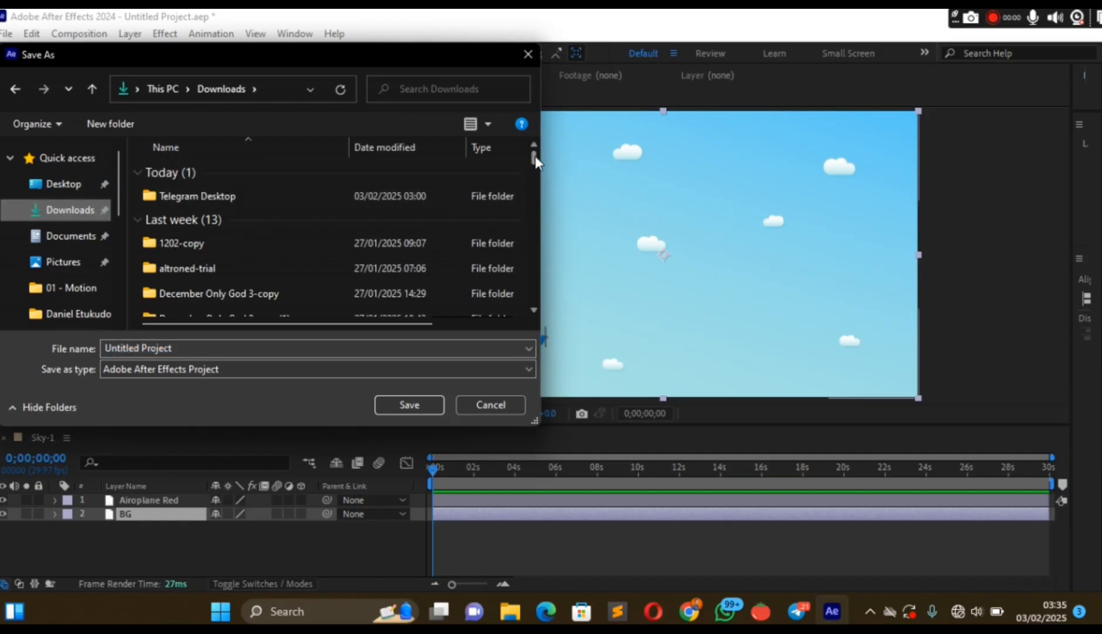
left_click_drag(533, 157, 551, 247)
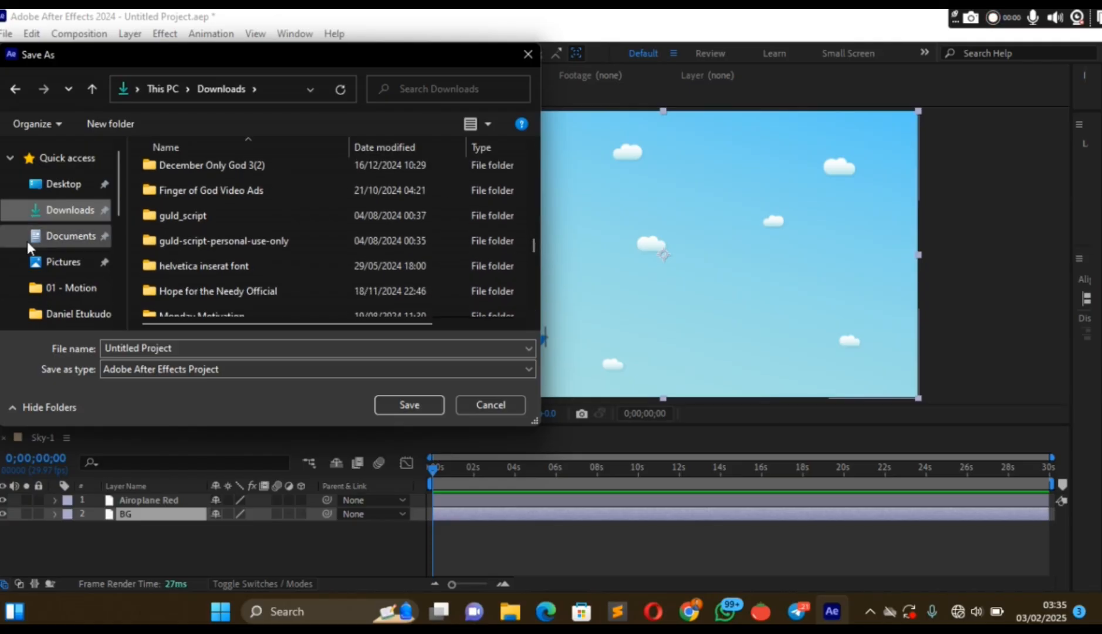
left_click(60, 243)
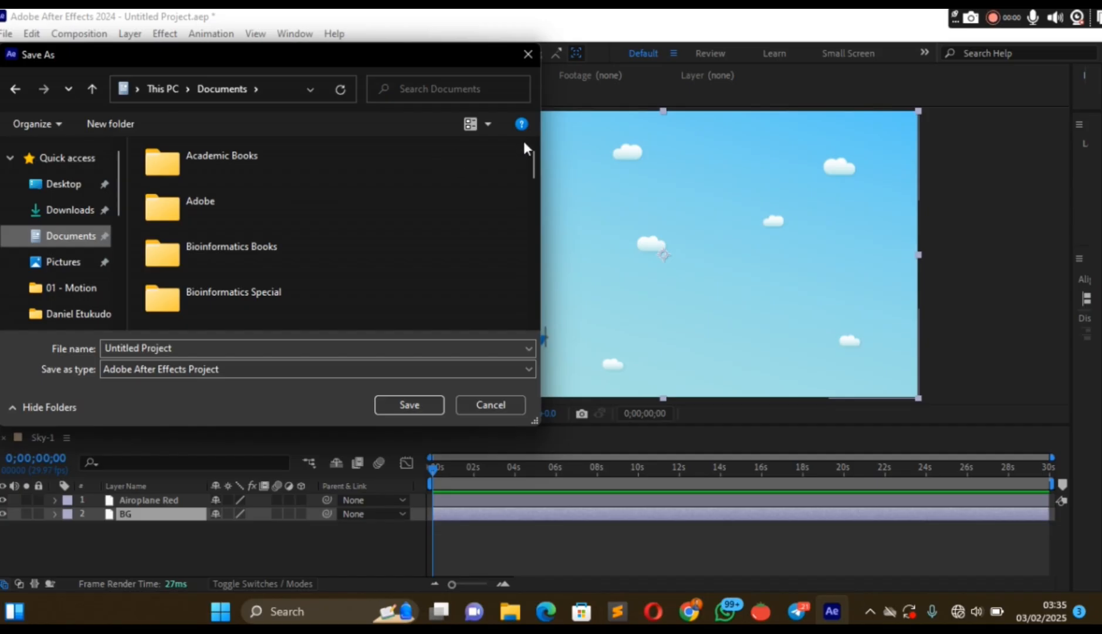
left_click_drag(532, 158, 74, 55)
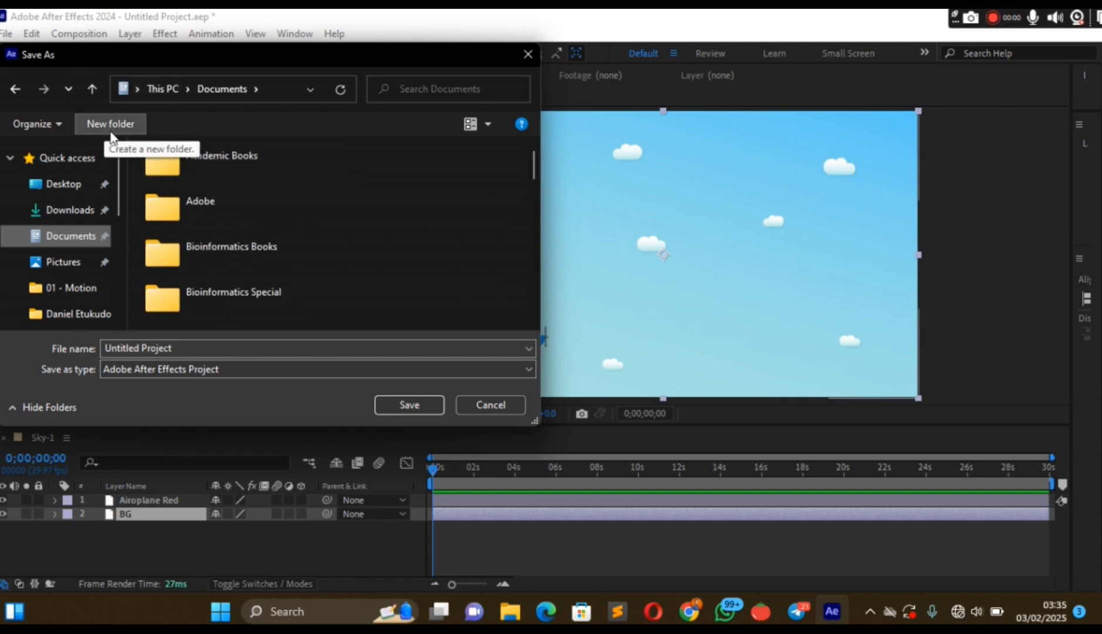
left_click(70, 210)
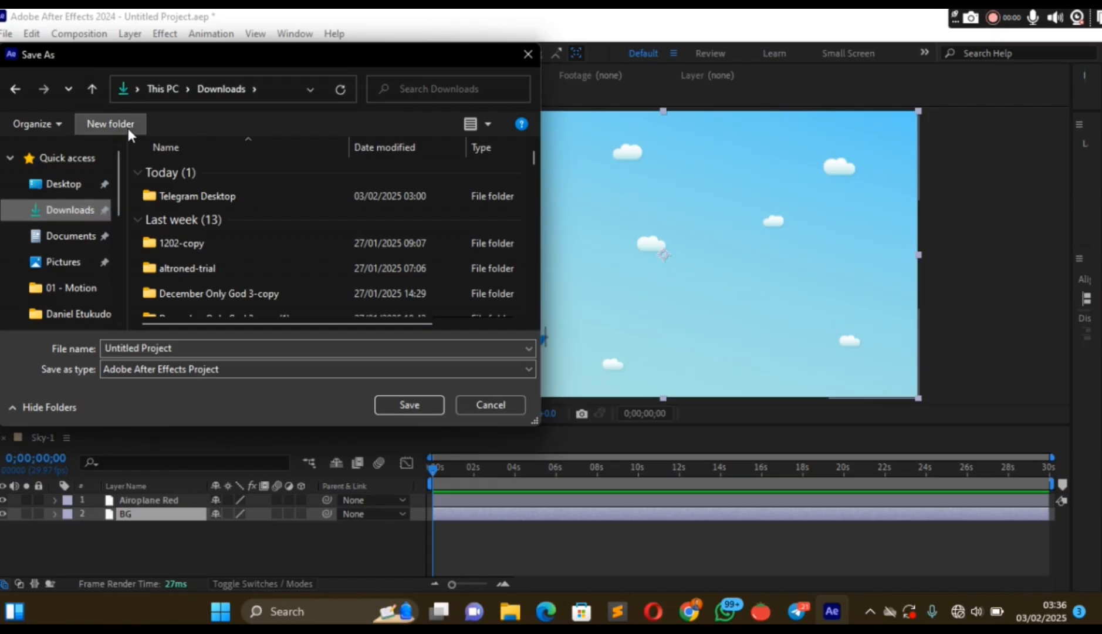